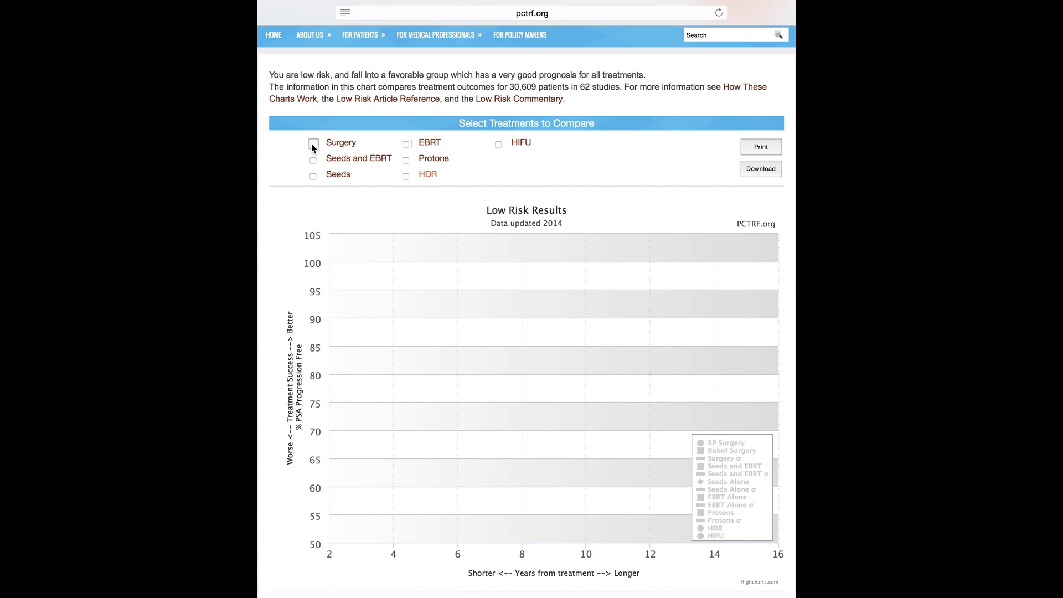
Step: Check Surgery, EBRT, Seeds, Seeds and EBRT, Protons, HDR and HIFU on the chart
{"action": "left_click", "coordinate": [313, 143]}
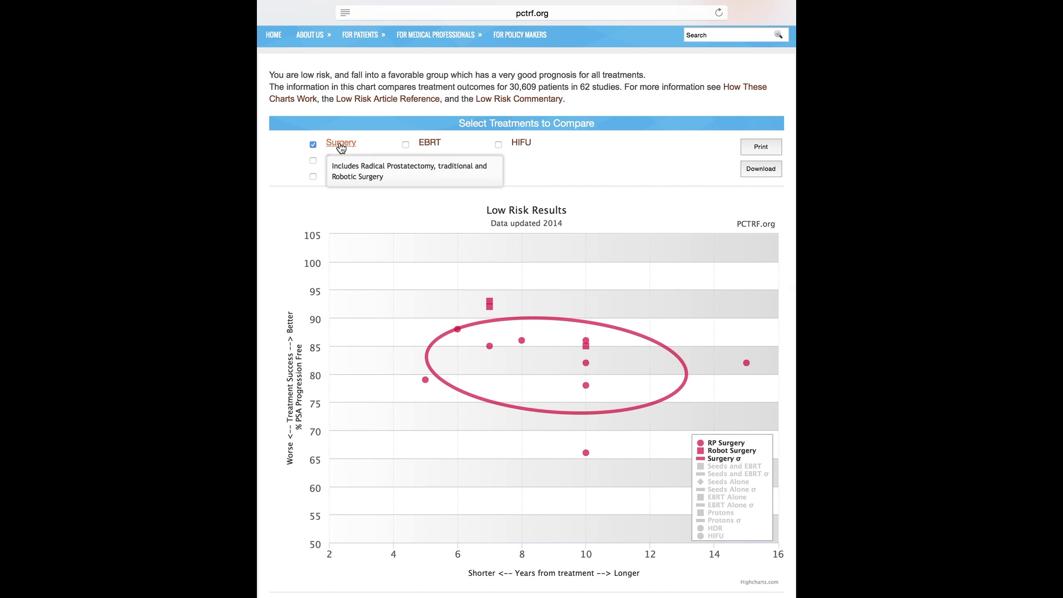
{"action": "left_click", "coordinate": [406, 143]}
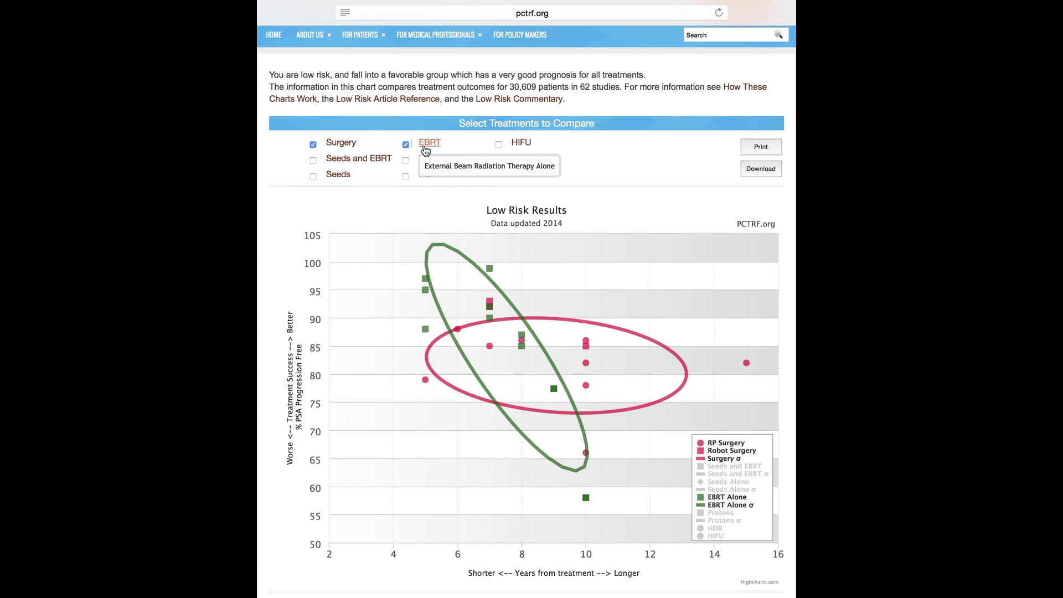
{"action": "left_click", "coordinate": [313, 176]}
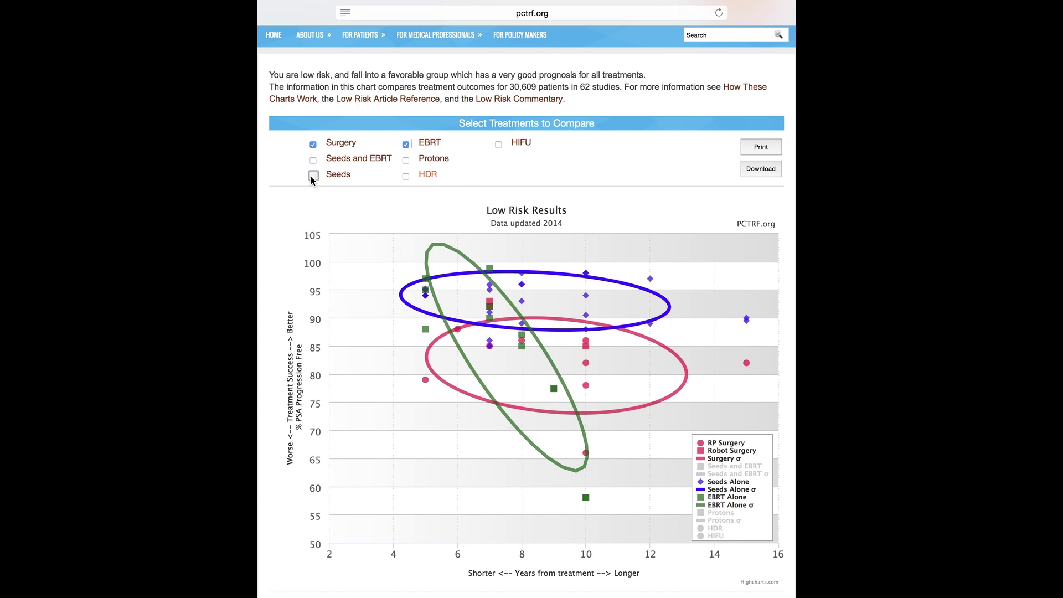
{"action": "left_click", "coordinate": [338, 161]}
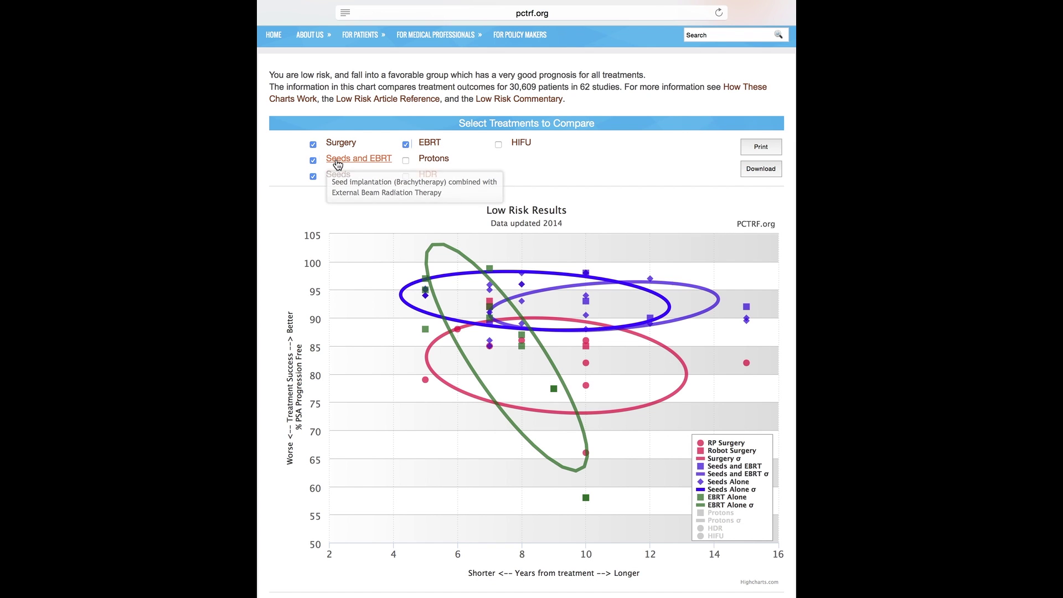
{"action": "left_click", "coordinate": [407, 159]}
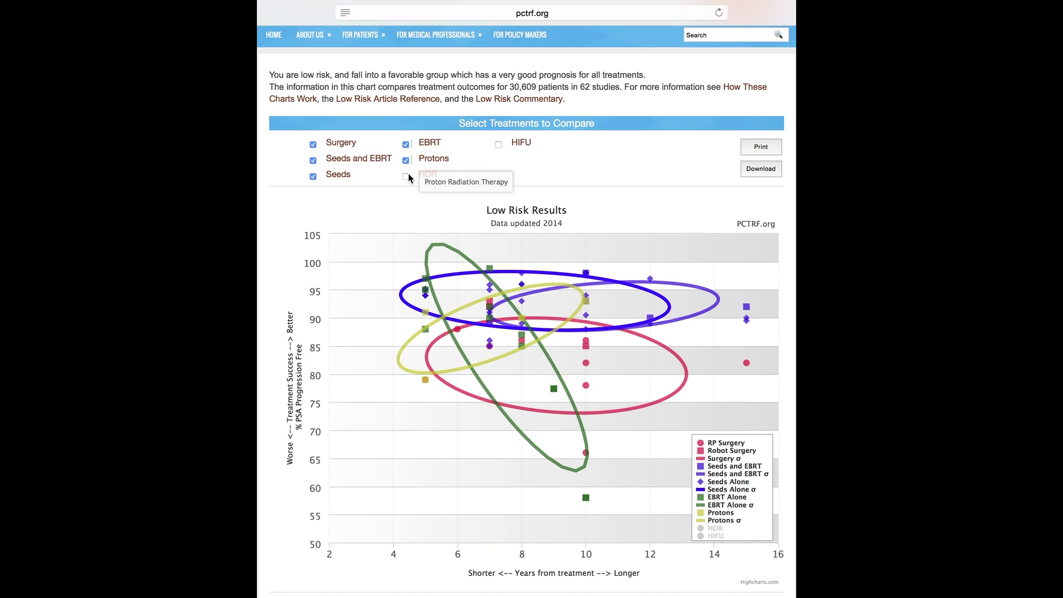
{"action": "left_click", "coordinate": [405, 176]}
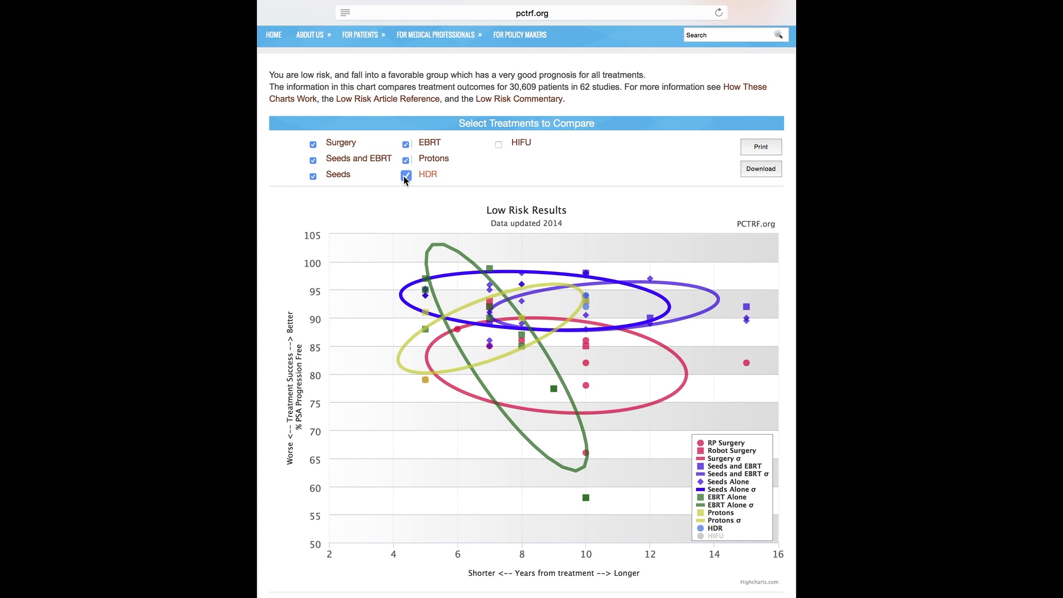
{"action": "left_click", "coordinate": [497, 143]}
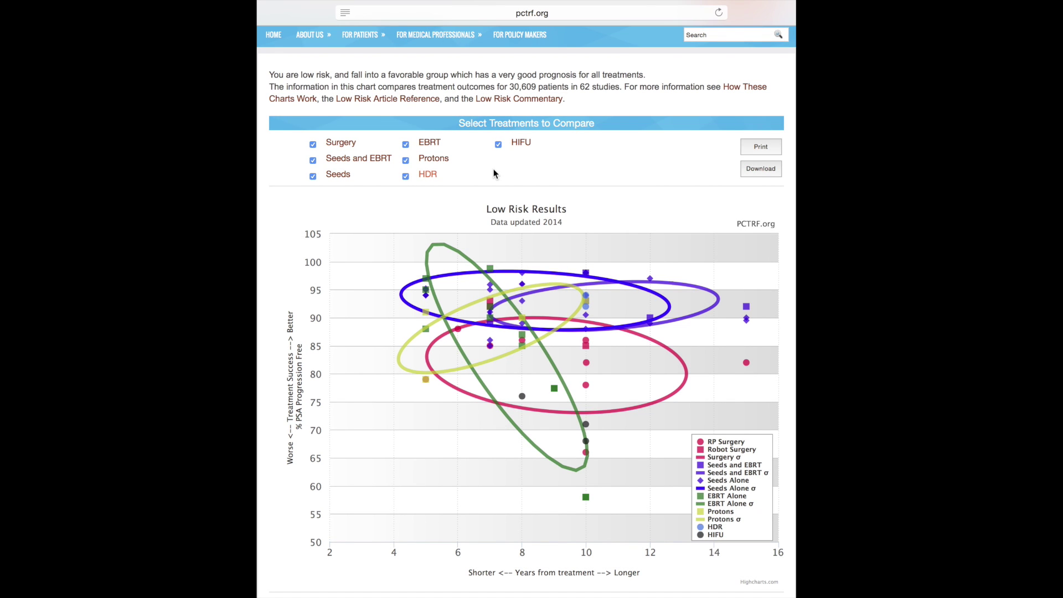
Step: Open the Low Risk Commentary article
{"action": "left_click", "coordinate": [531, 103]}
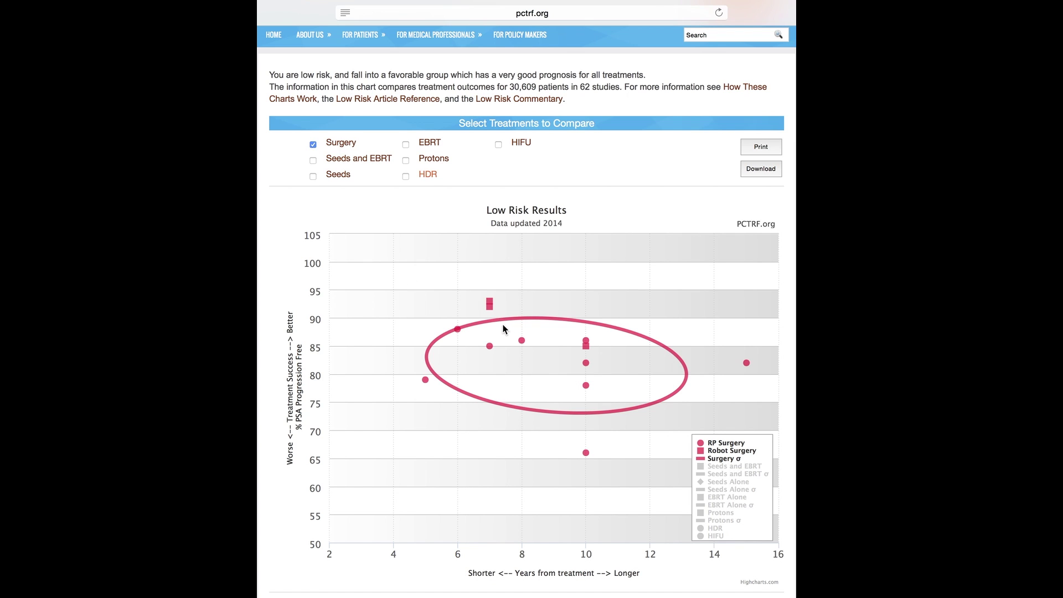
Step: Search the web for reference #39, the Pickles study, and open the first result
{"action": "left_click", "coordinate": [524, 342]}
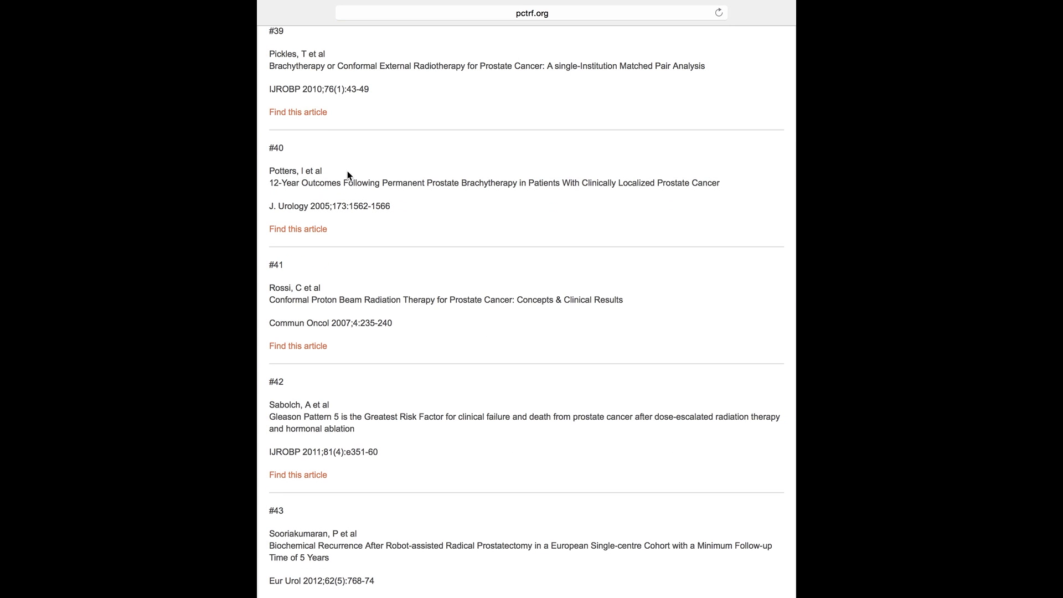
{"action": "left_click", "coordinate": [304, 119]}
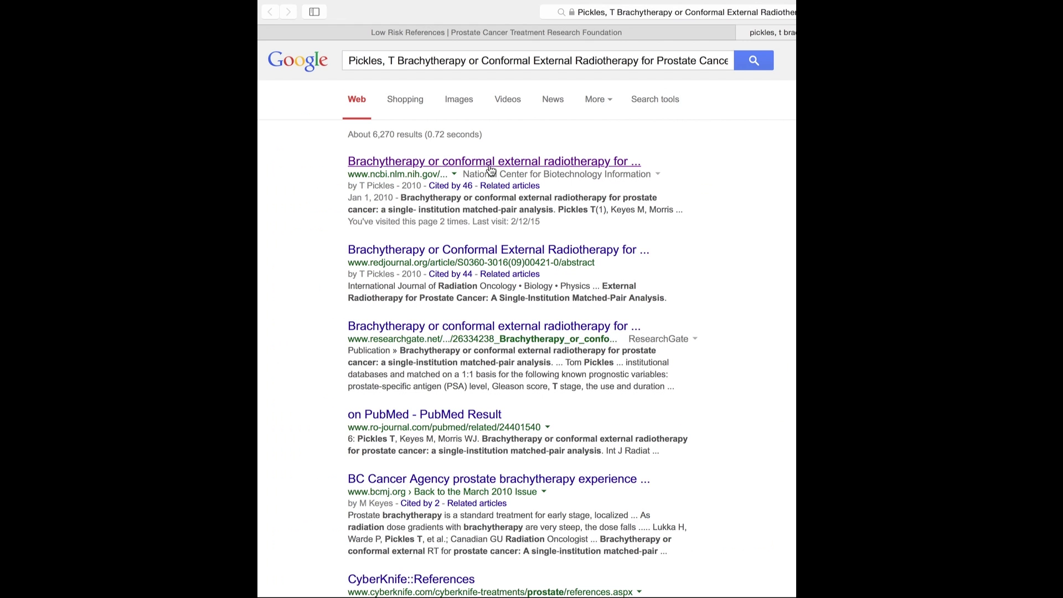
{"action": "left_click", "coordinate": [489, 165]}
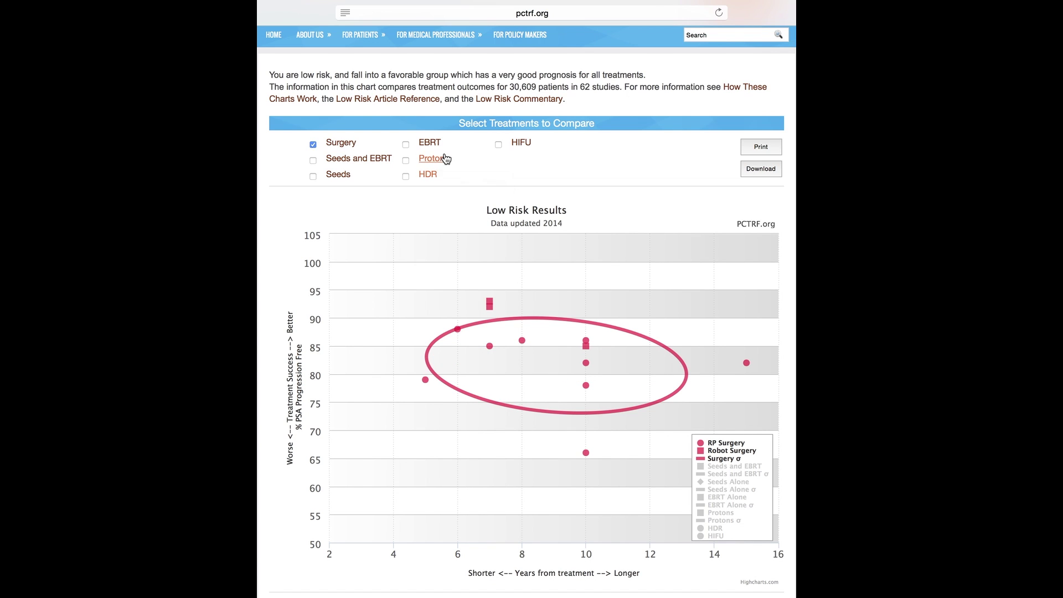
{"action": "left_click", "coordinate": [746, 88]}
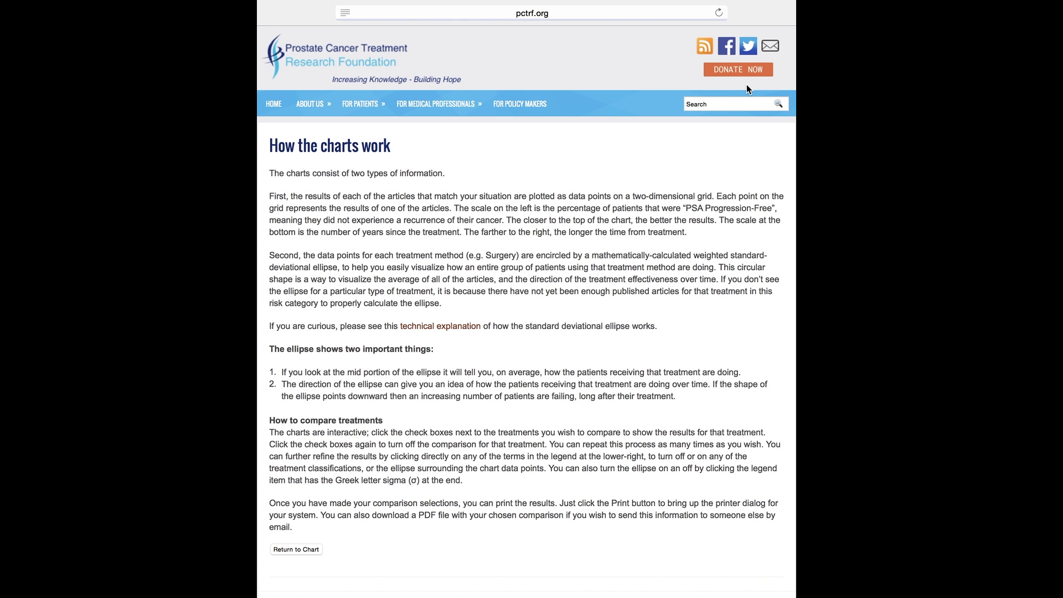
{"action": "left_click", "coordinate": [296, 549]}
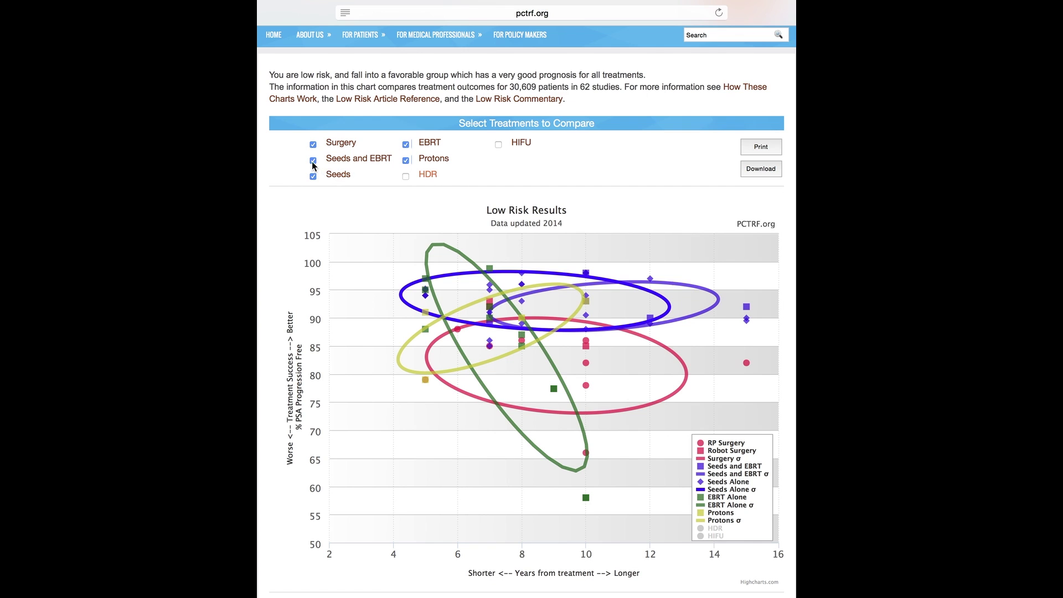
{"action": "left_click", "coordinate": [314, 160]}
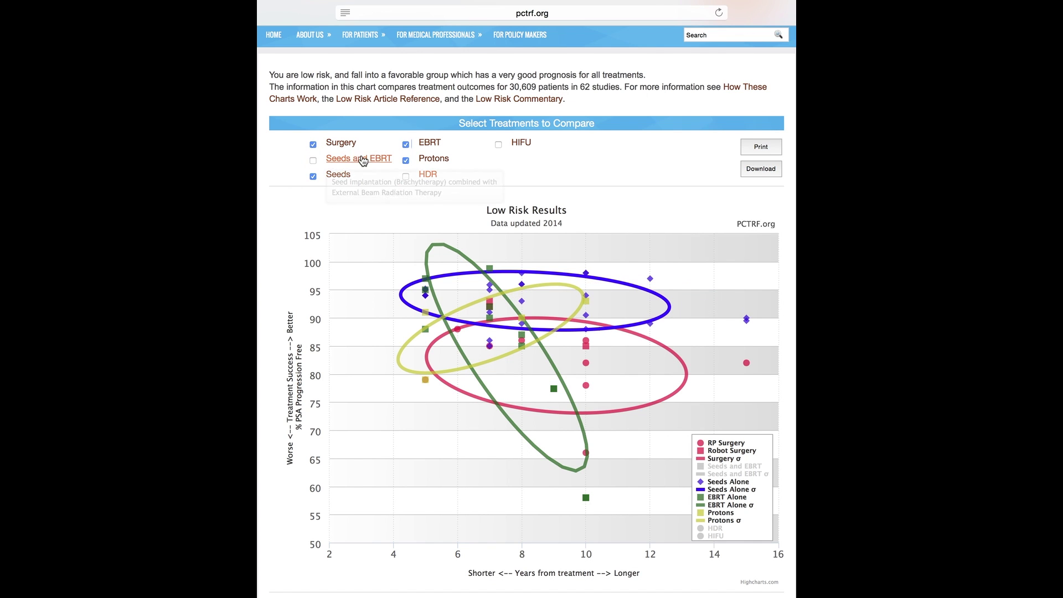
{"action": "left_click", "coordinate": [406, 144]}
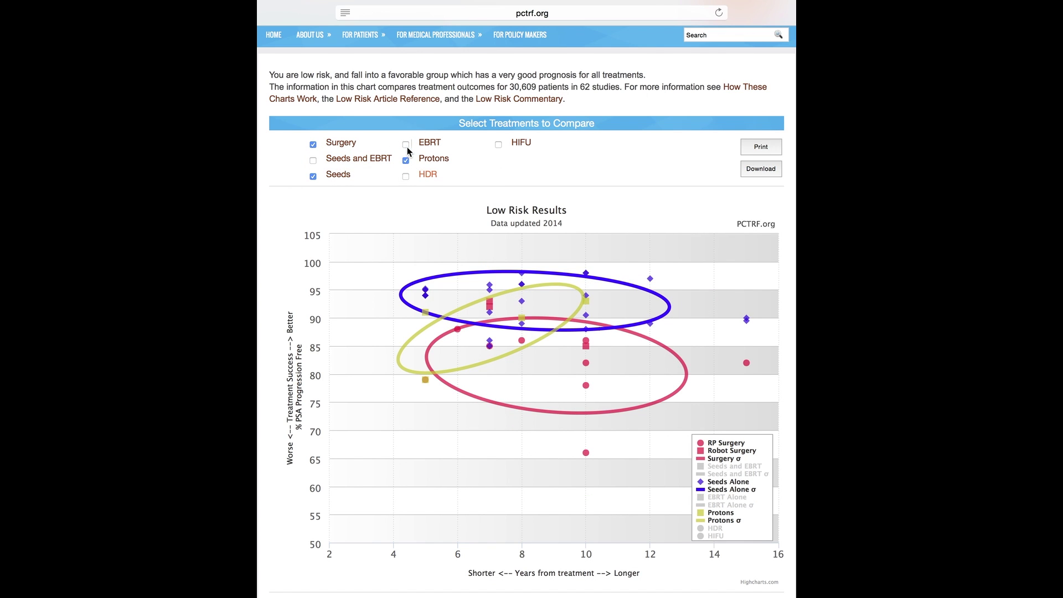
{"action": "left_click", "coordinate": [406, 160]}
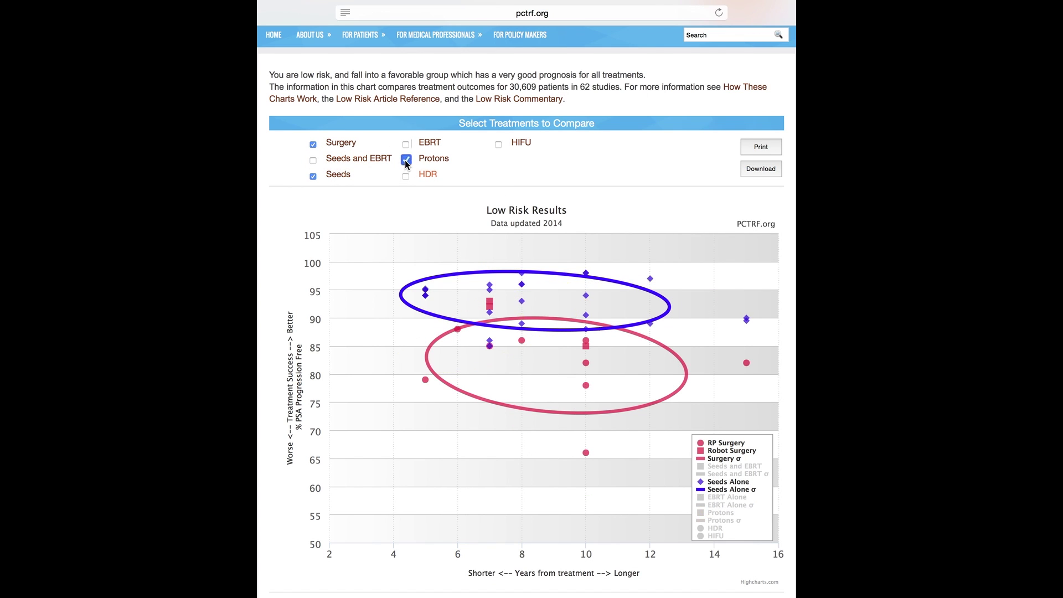
{"action": "left_click", "coordinate": [312, 180]}
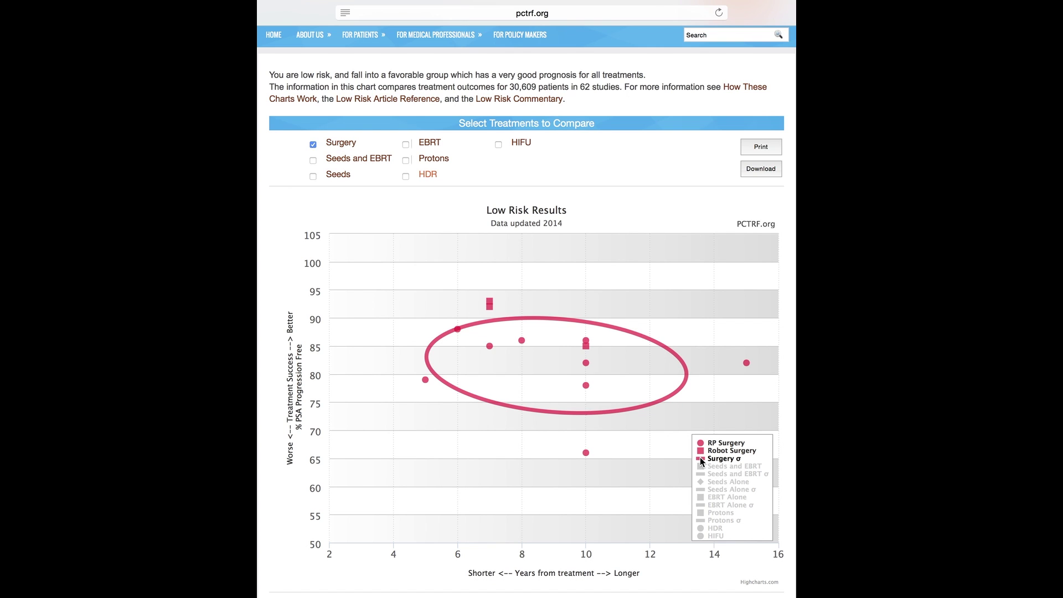
Step: Hide the Surgery ellipse, then toggle the RP Surgery and Robot Surgery points off and on
{"action": "left_click", "coordinate": [700, 460]}
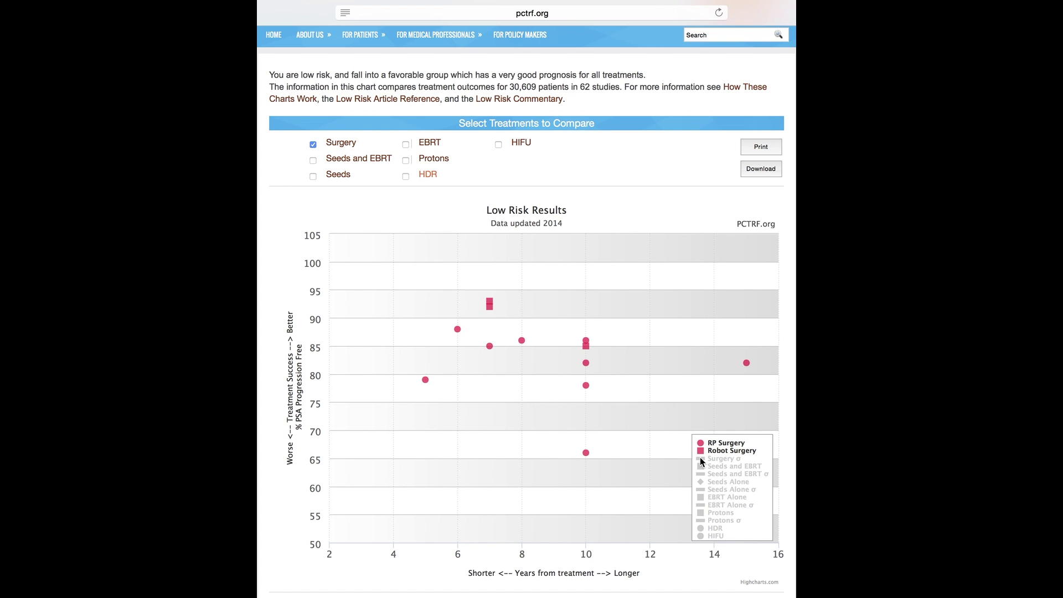
{"action": "left_click", "coordinate": [701, 447]}
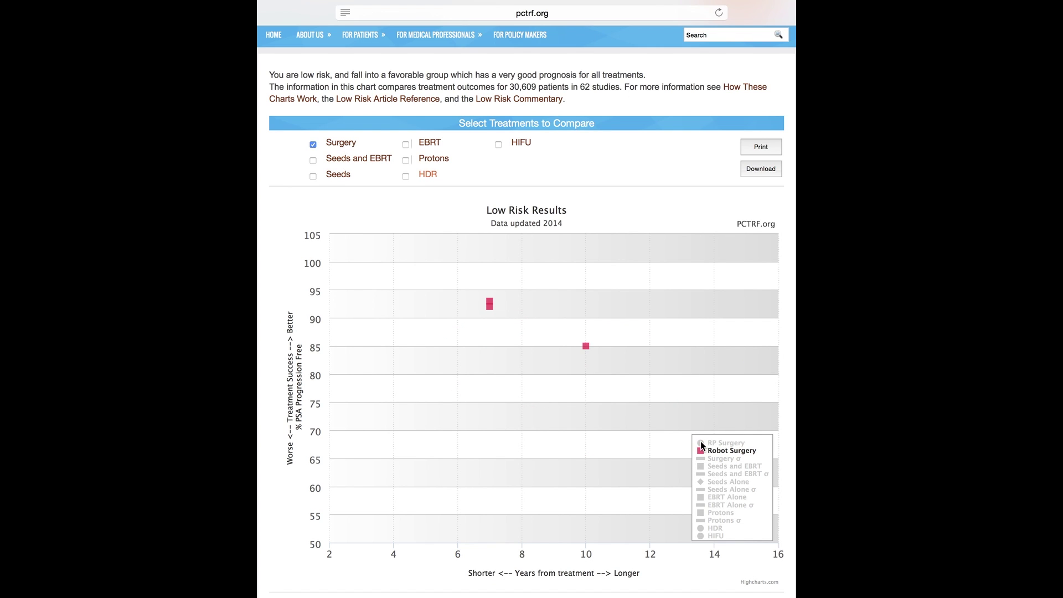
{"action": "left_click", "coordinate": [701, 446]}
{"action": "left_click", "coordinate": [702, 451]}
{"action": "left_click", "coordinate": [701, 451]}
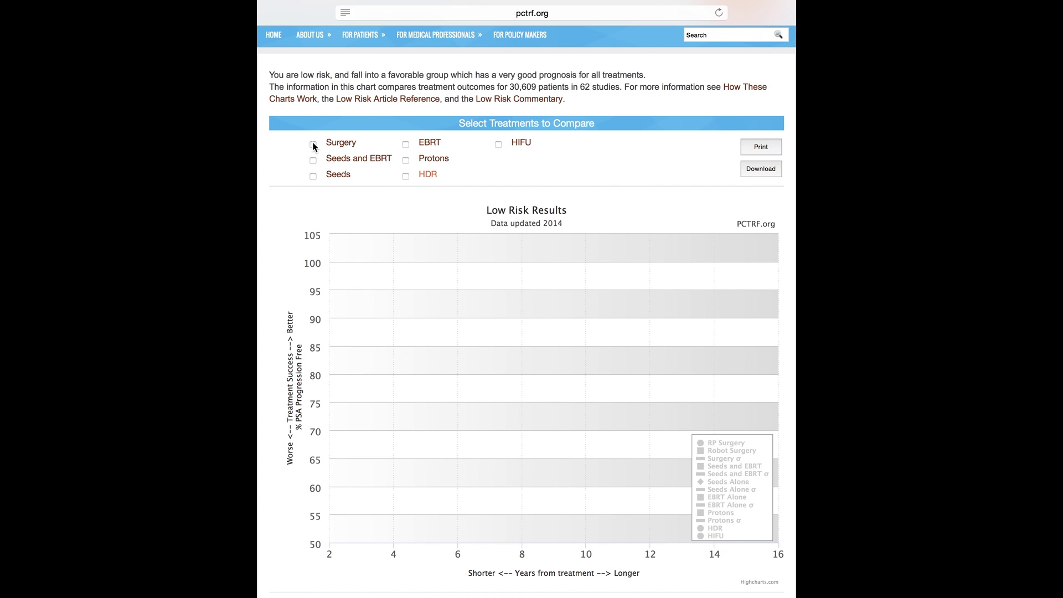
Step: Read the HIFU description, return to the chart, and check Surgery plus Seeds and EBRT
{"action": "left_click", "coordinate": [521, 144]}
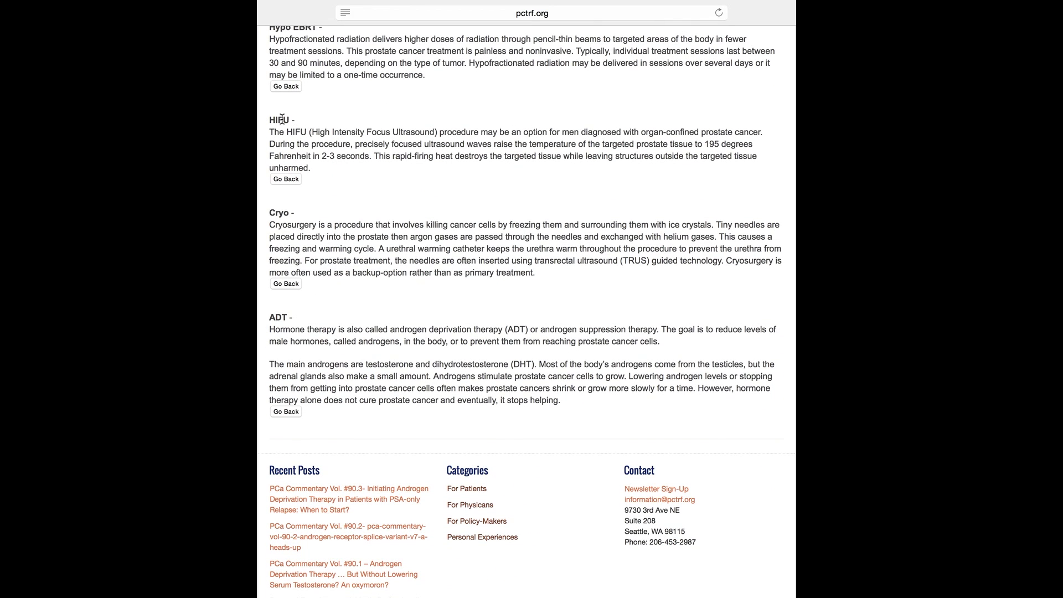
{"action": "left_click", "coordinate": [287, 177]}
{"action": "left_click", "coordinate": [313, 144]}
{"action": "left_click", "coordinate": [313, 160]}
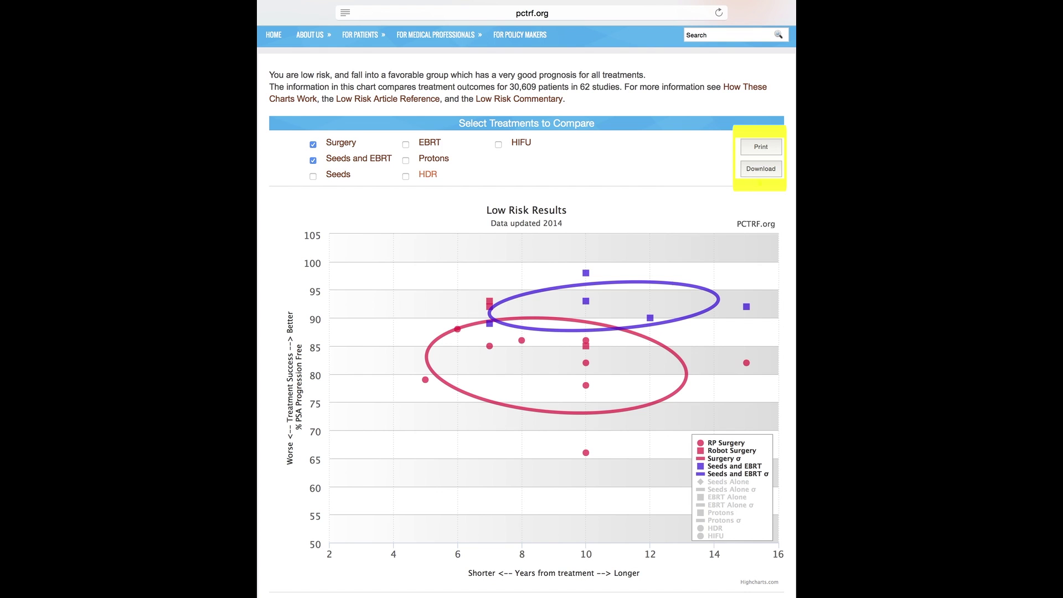
Step: Uncheck Seeds and EBRT, then check EBRT, Seeds, Seeds and EBRT, Protons, HDR and HIFU
{"action": "left_click", "coordinate": [313, 160]}
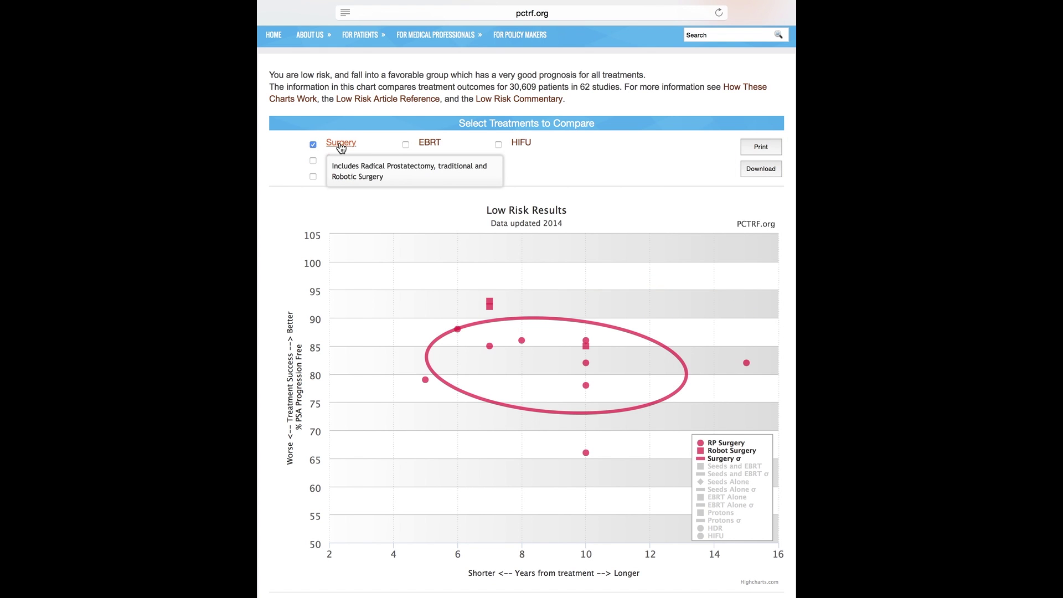
{"action": "left_click", "coordinate": [406, 144]}
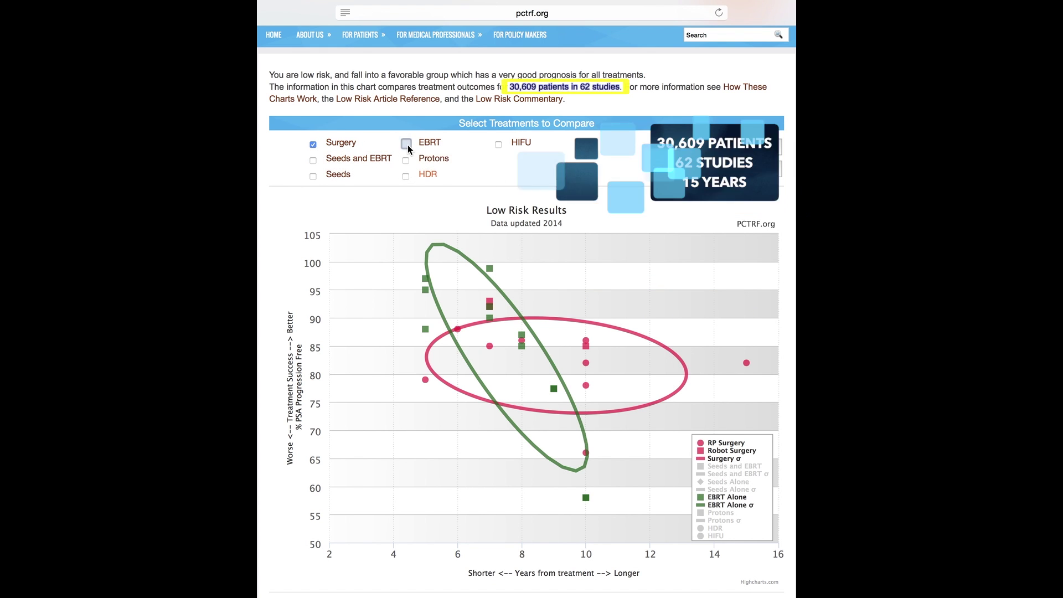
{"action": "left_click", "coordinate": [336, 177]}
{"action": "left_click", "coordinate": [337, 161]}
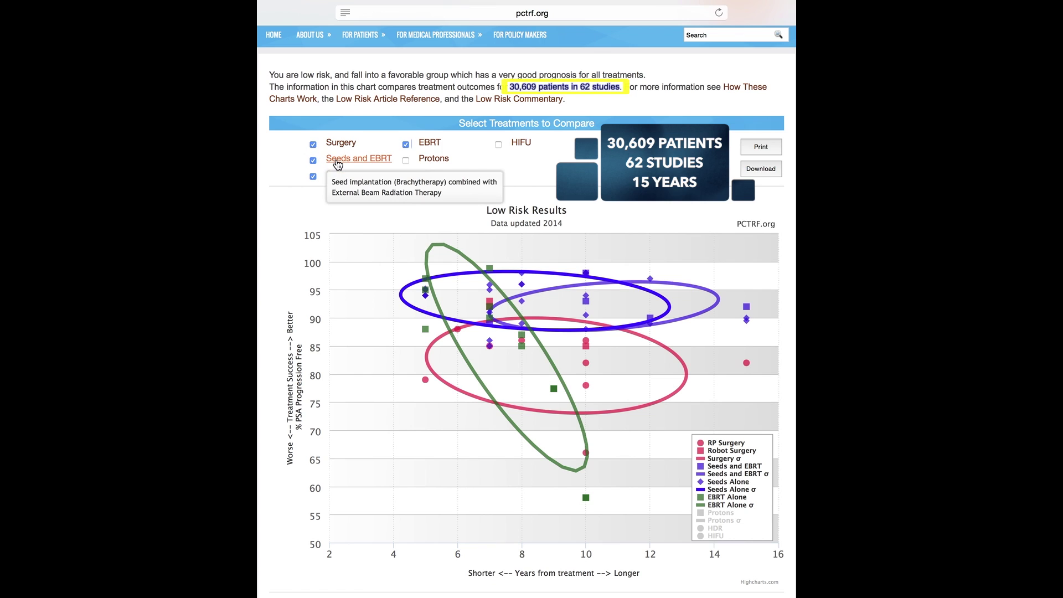
{"action": "left_click", "coordinate": [405, 161]}
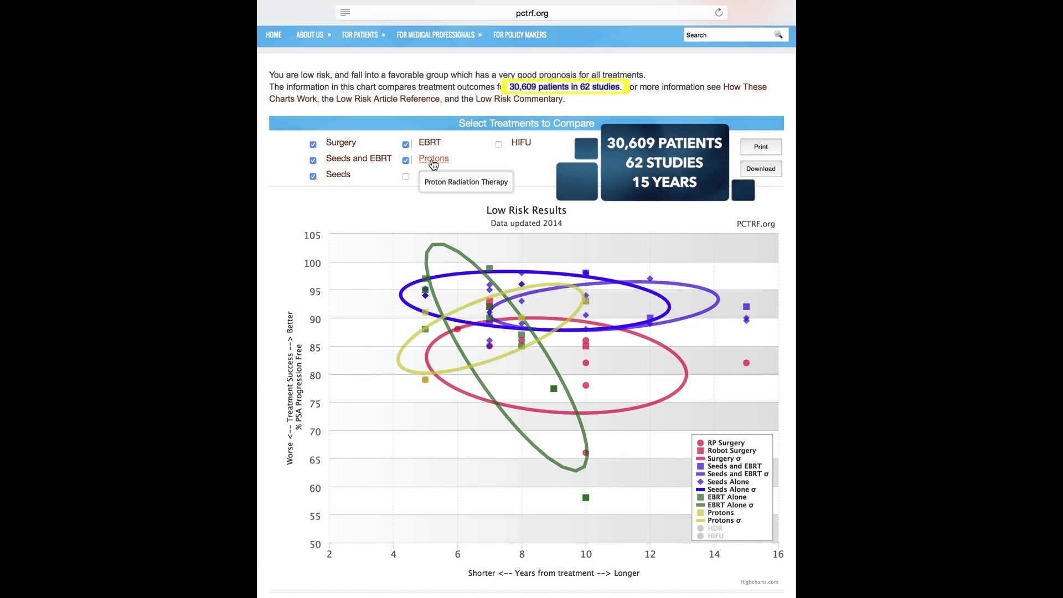
{"action": "left_click", "coordinate": [498, 144]}
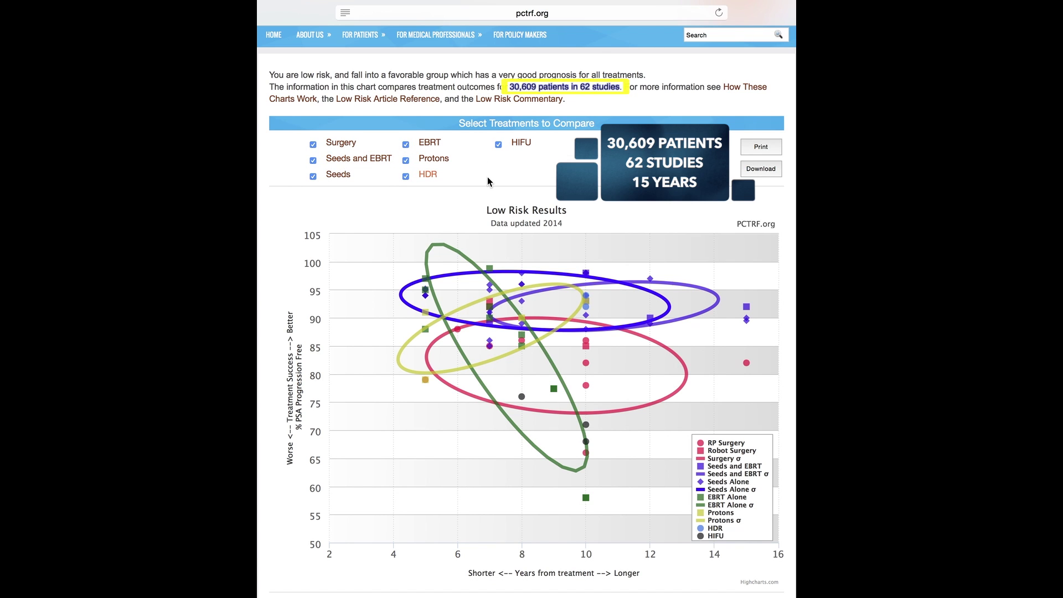